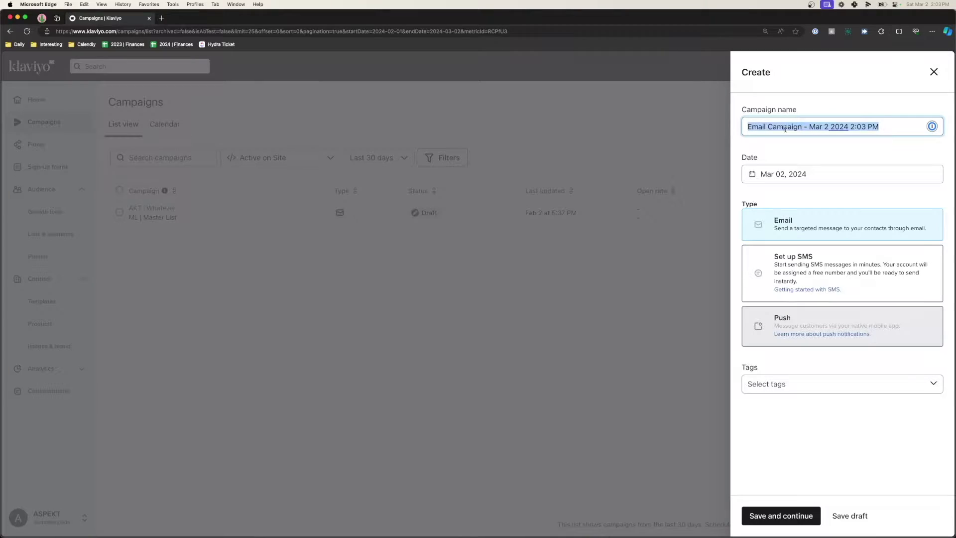
- Name the campaign 'whatever' and send it to the Newsletter list
type("whatever")
key("Return")
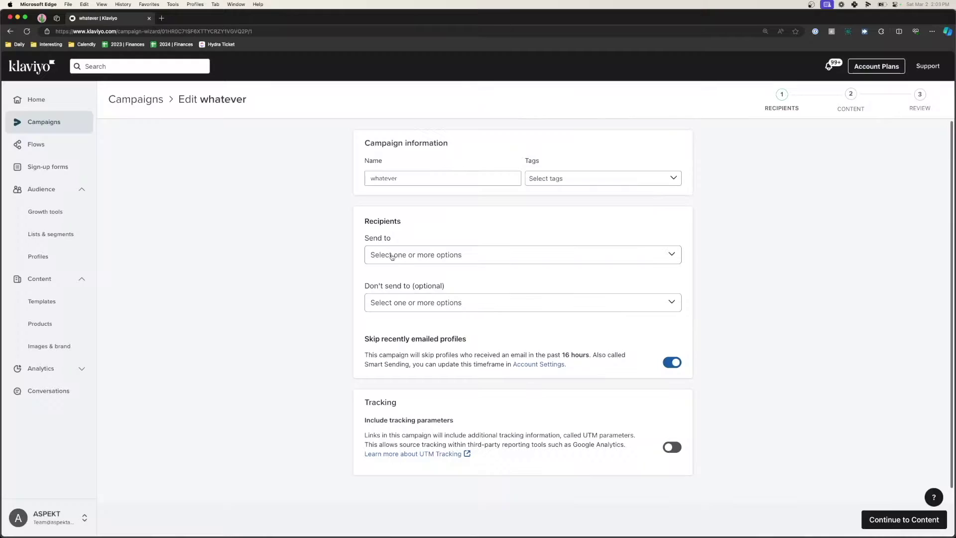
left_click(396, 256)
left_click(455, 325)
left_click(314, 270)
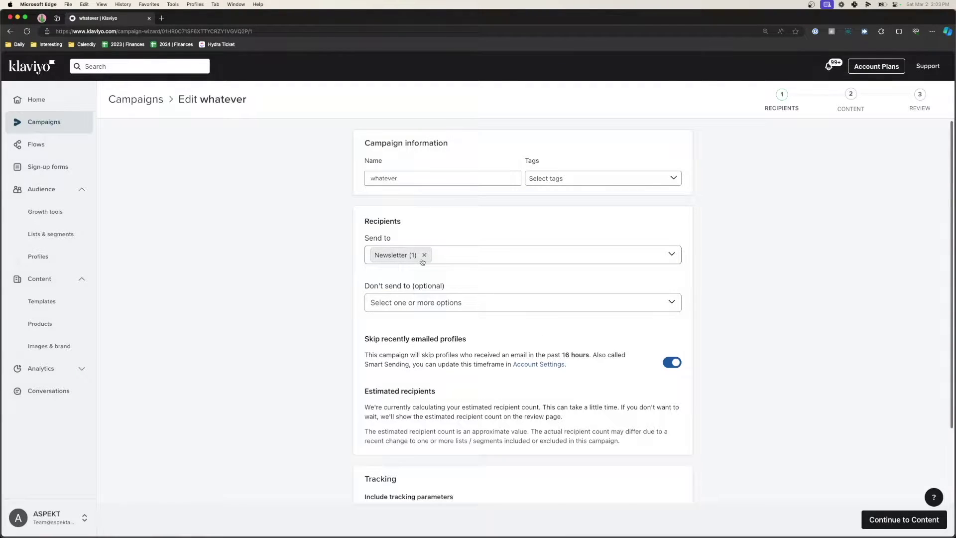
scroll(647, 388, "down", 3)
left_click(916, 518)
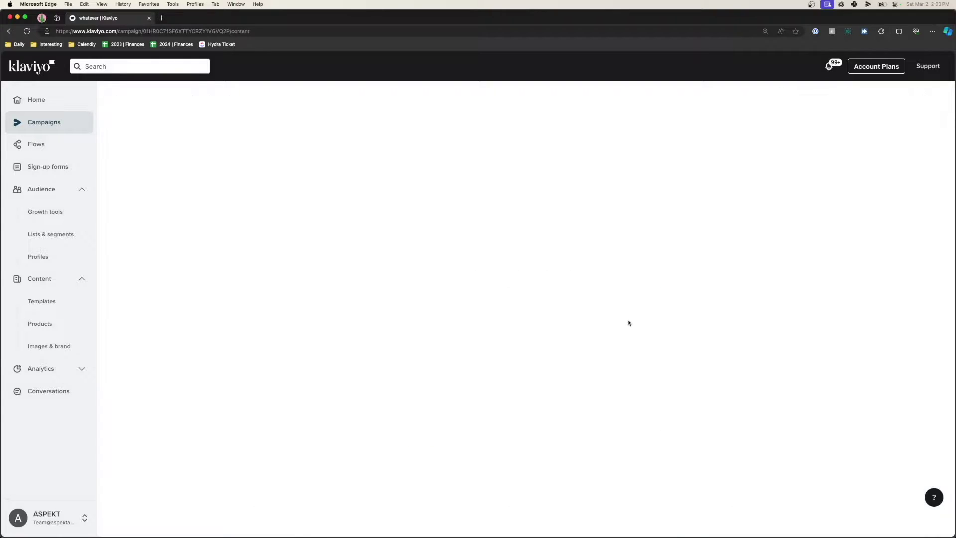
- Fill placeholder subject and preview text, and apply the saved Kingsfield email template
left_click(405, 178)
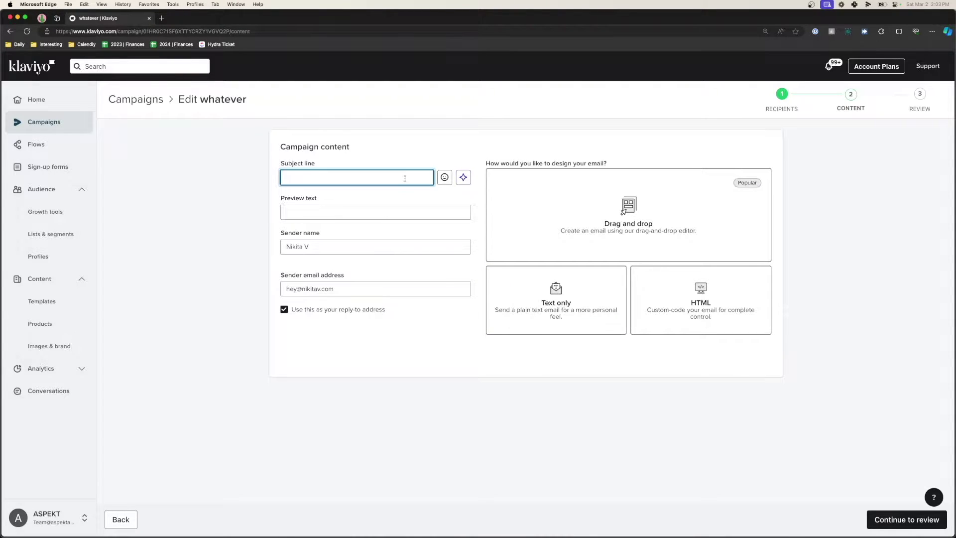
type("iajsbdaksjb")
left_click(375, 212)
type("akjdb")
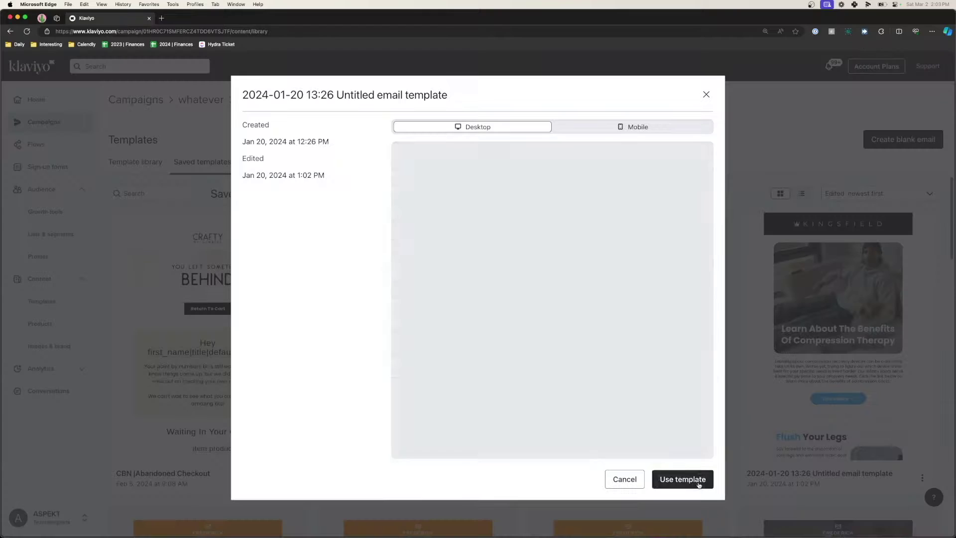
left_click(683, 478)
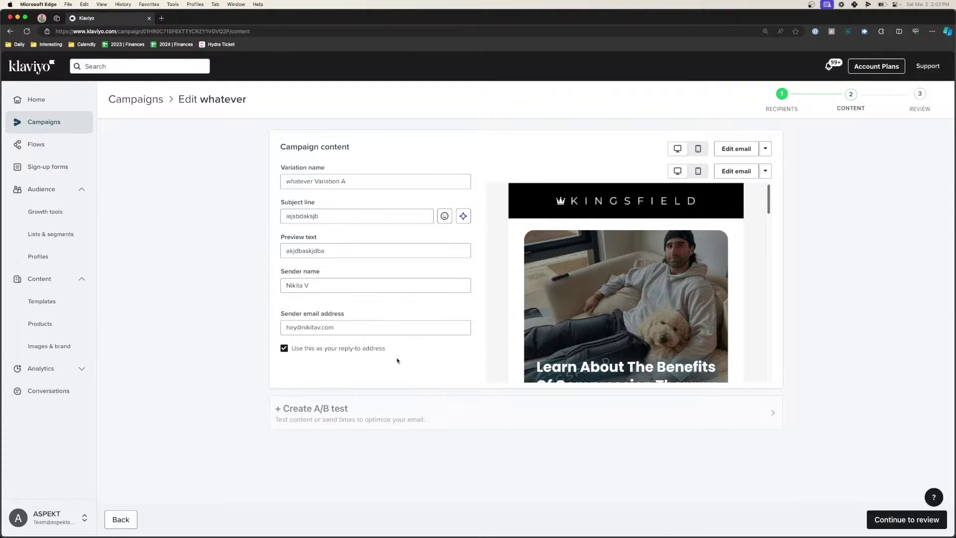
- Set Variation A's subject line to 'Subject line A'
type("Subje")
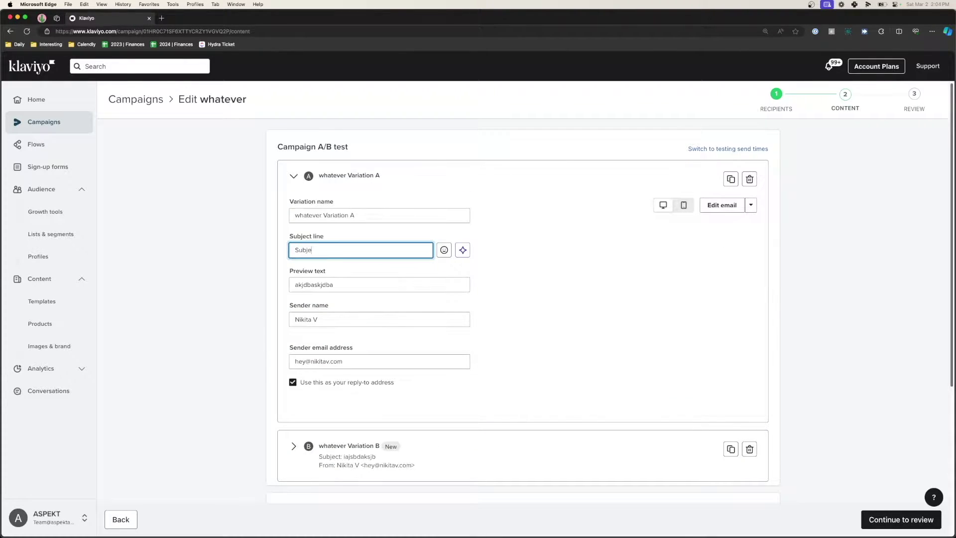
type("ct line A")
key("super+a")
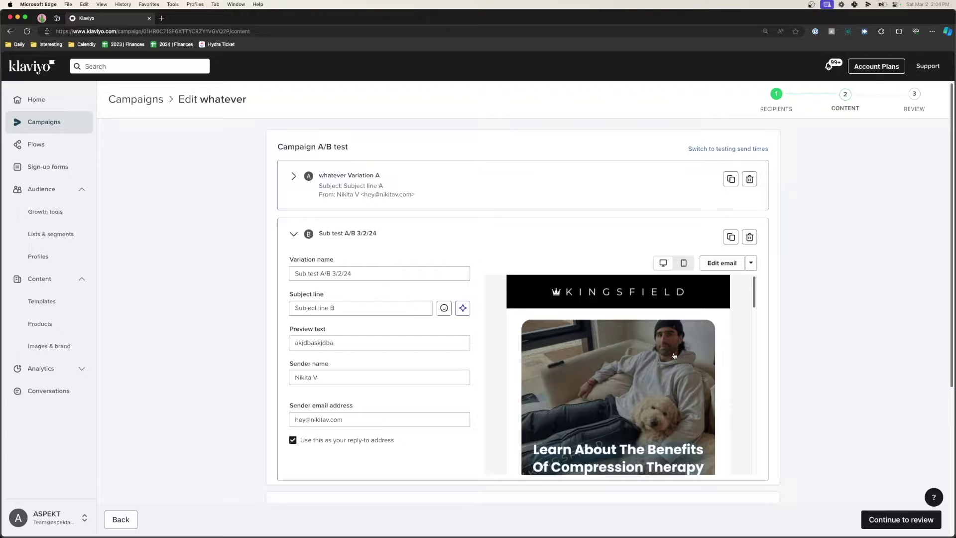
scroll(675, 355, "down", 10)
scroll(693, 333, "up", 10)
- Finish Variation B's preview and 'Subject line B' fields, then collapse Variation B
left_click(341, 348)
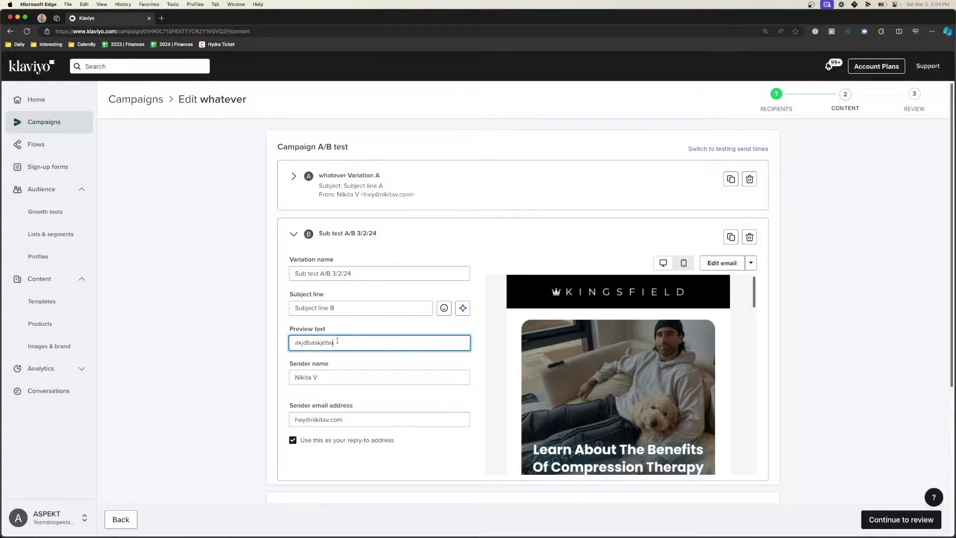
key("super+a")
key("shift+Tab")
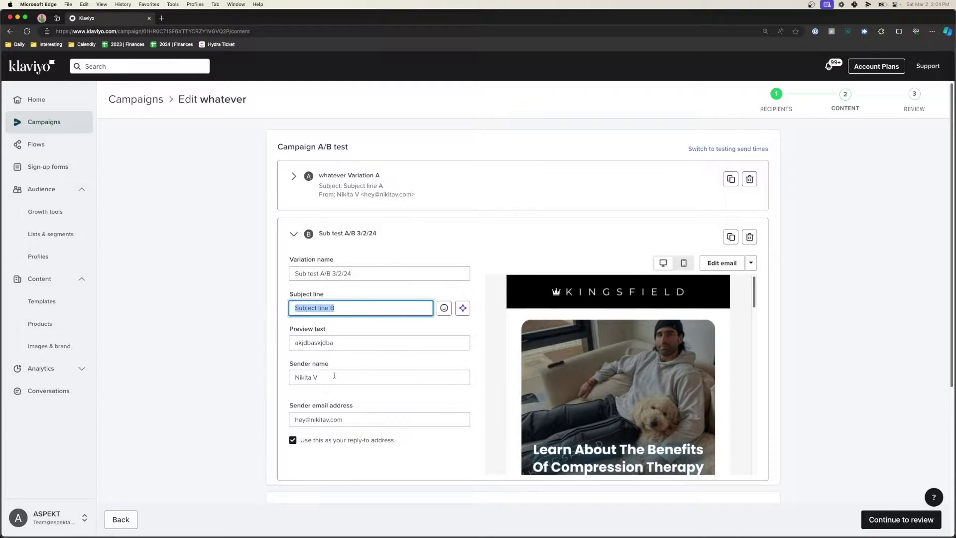
key("Tab")
key("Tab")
left_click(293, 240)
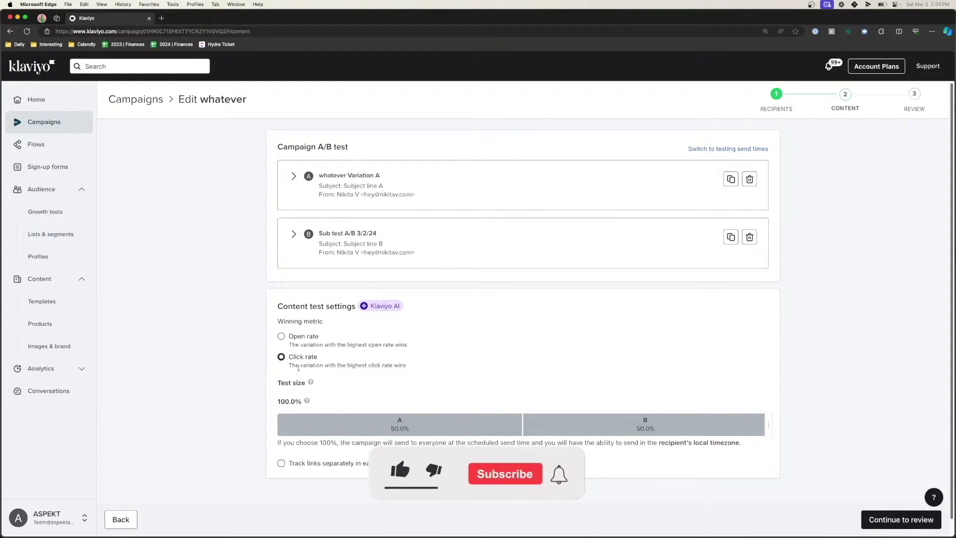
- Switch the winning metric to Open rate, then back to Click rate
left_click(282, 337)
left_click(282, 356)
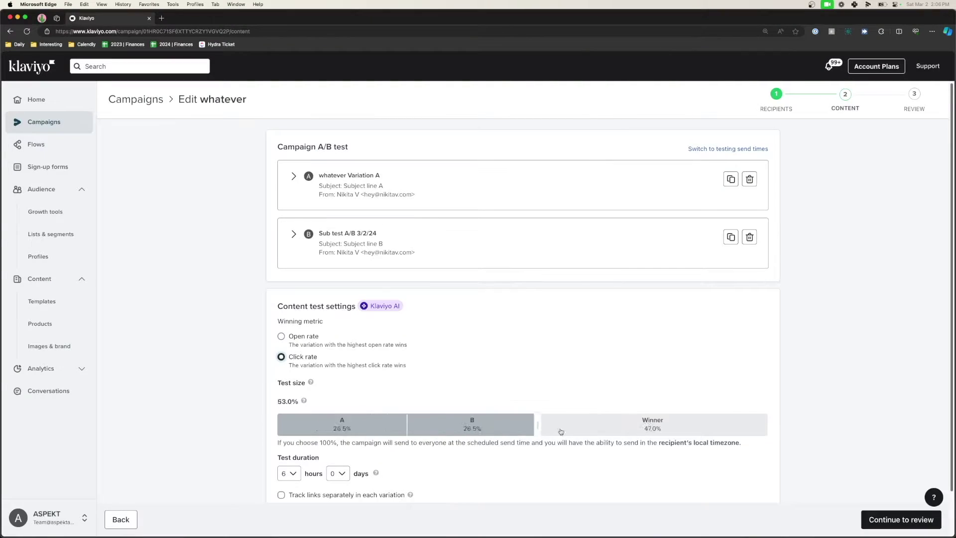
- Set the test size to 50%, giving 25% per variation and 50% for the winner
mouse_move(538, 425)
left_mouse_down()
mouse_move(369, 430)
mouse_move(522, 424)
left_mouse_up()
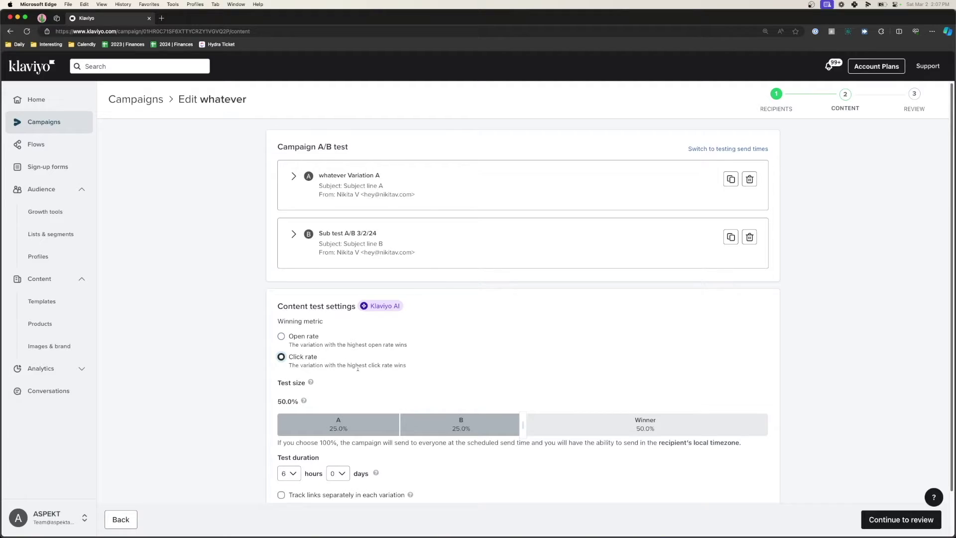
left_click(292, 474)
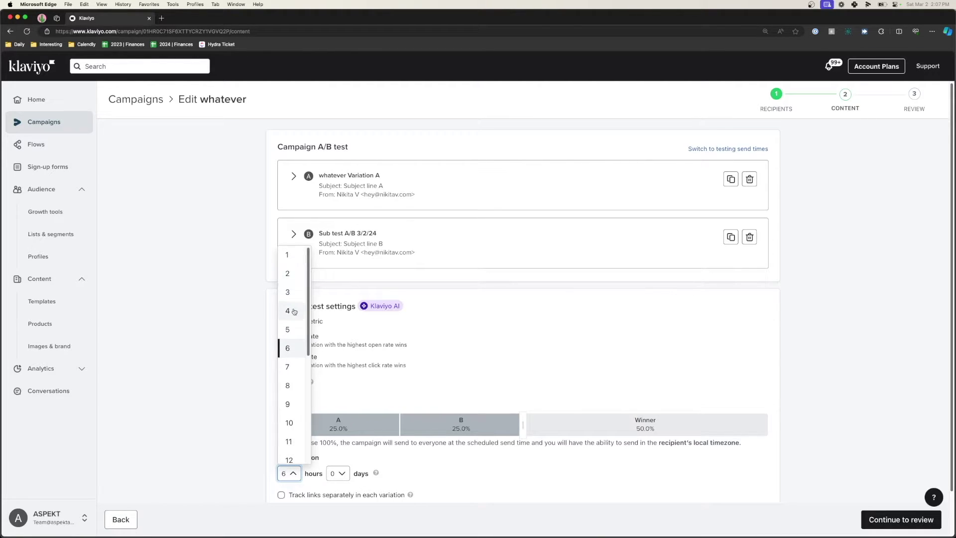
- Pick 4 from the hours list so the test runs 4 hours
left_click(293, 310)
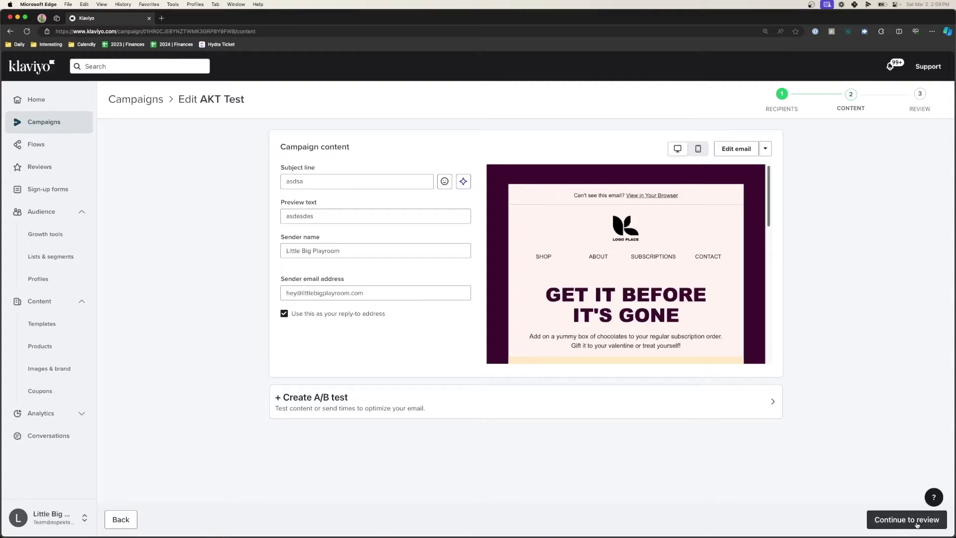
- Schedule the campaign with Smart send time on Mar 02, 2024, keeping the Focused window
left_click(915, 522)
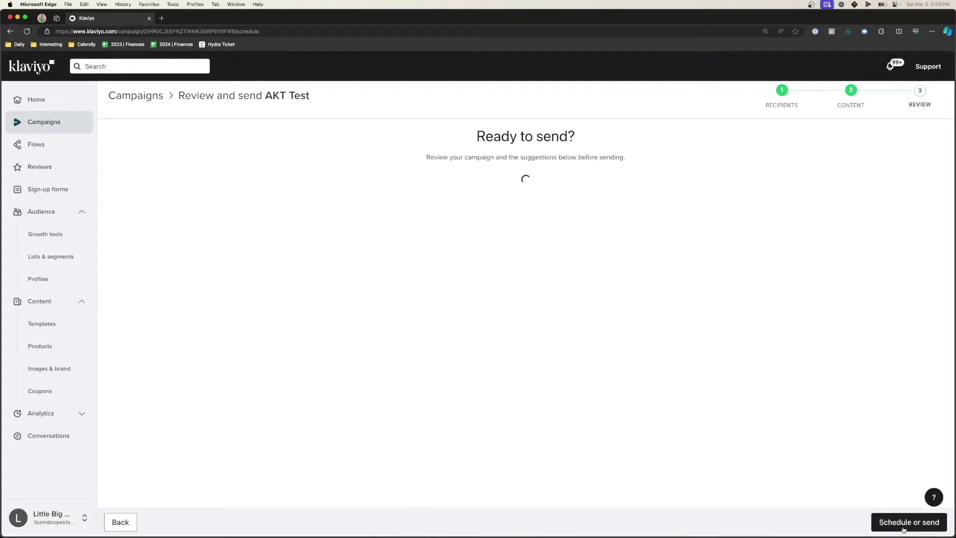
left_click(904, 522)
left_click(391, 243)
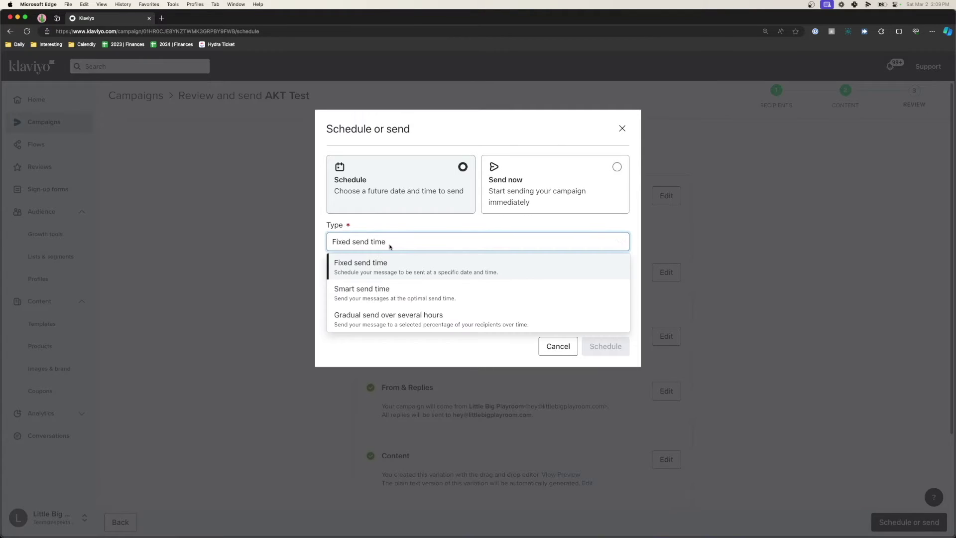
left_click(390, 295)
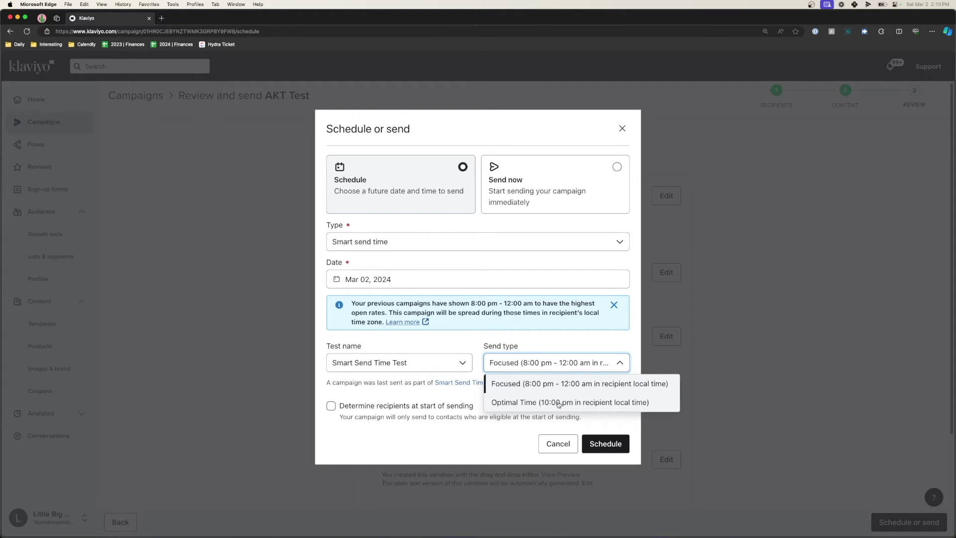
left_click(480, 344)
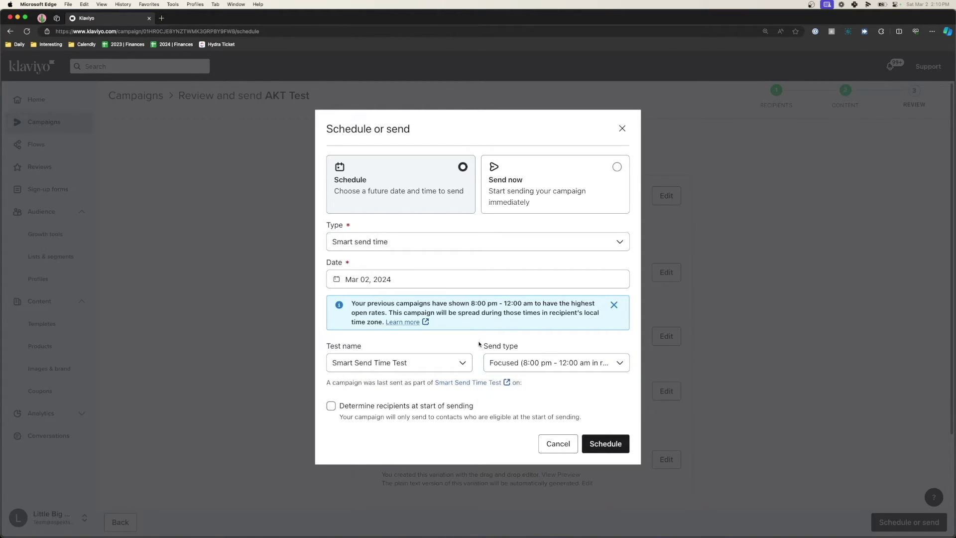